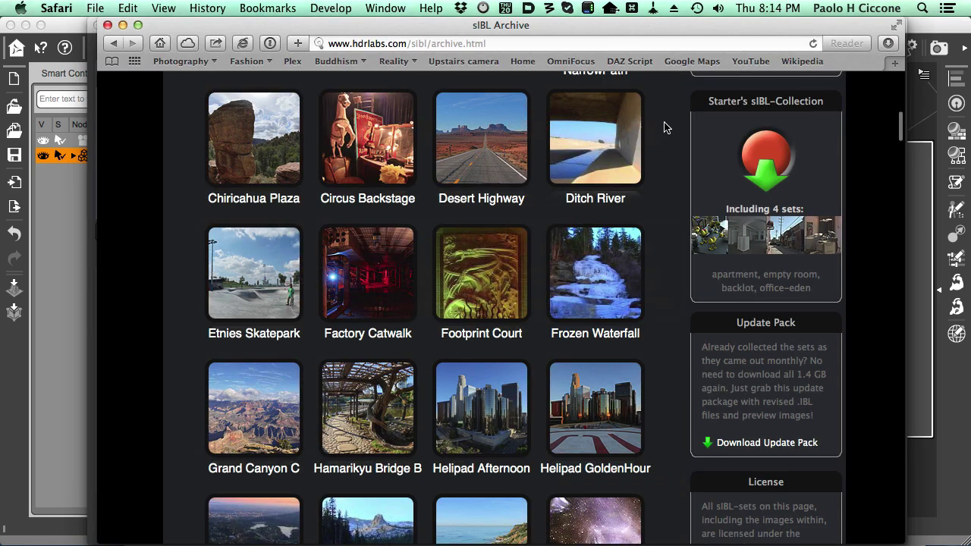
- Find the Helipad GoldenHour set in the sIBL Archive and show its 14.2 MB, 8192x4096 details
scroll(664, 127, "up", 10)
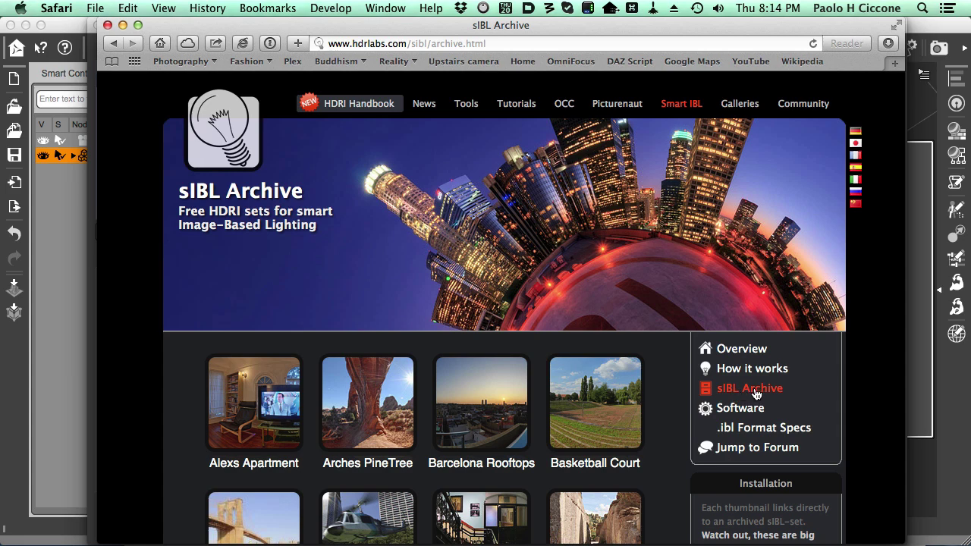
scroll(570, 422, "down", 2)
scroll(570, 422, "down", 4)
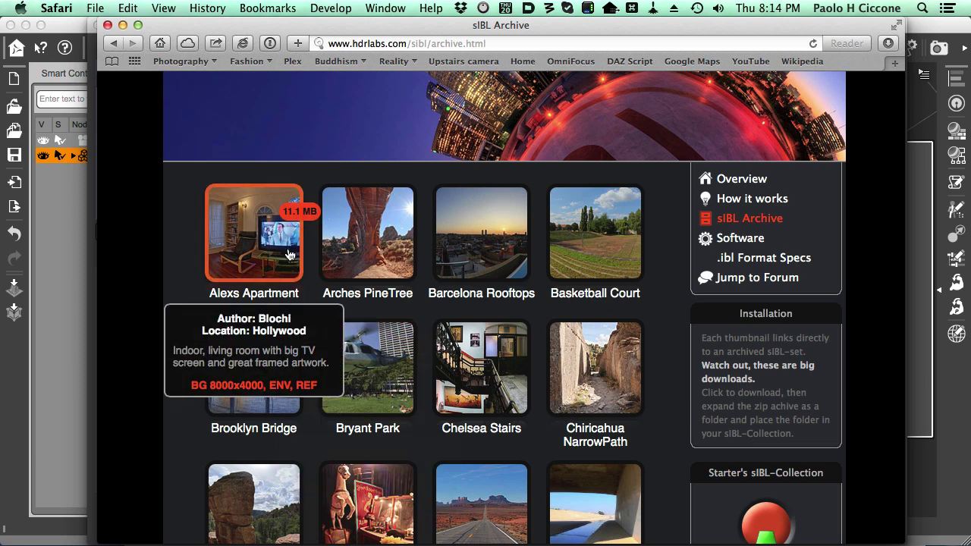
scroll(289, 262, "down", 2)
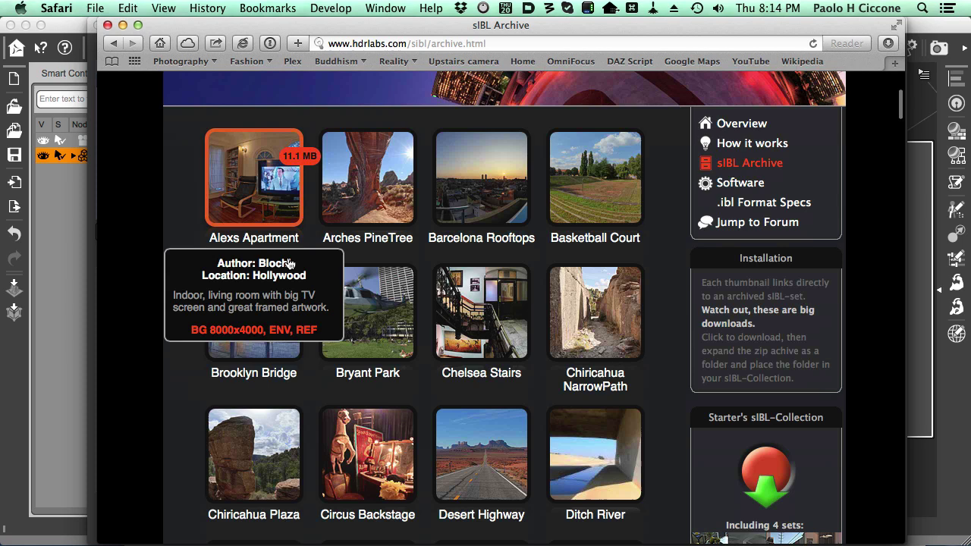
scroll(289, 263, "down", 2)
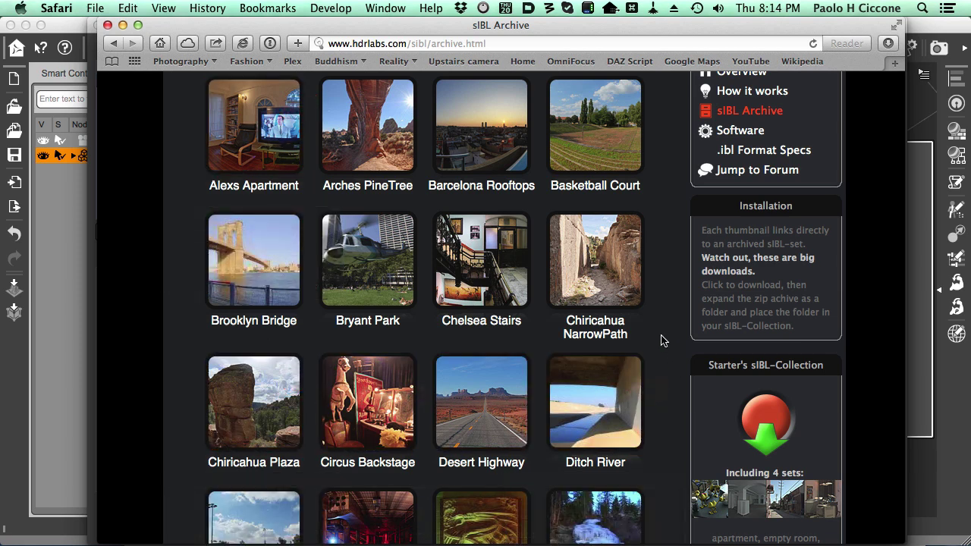
scroll(661, 341, "down", 8)
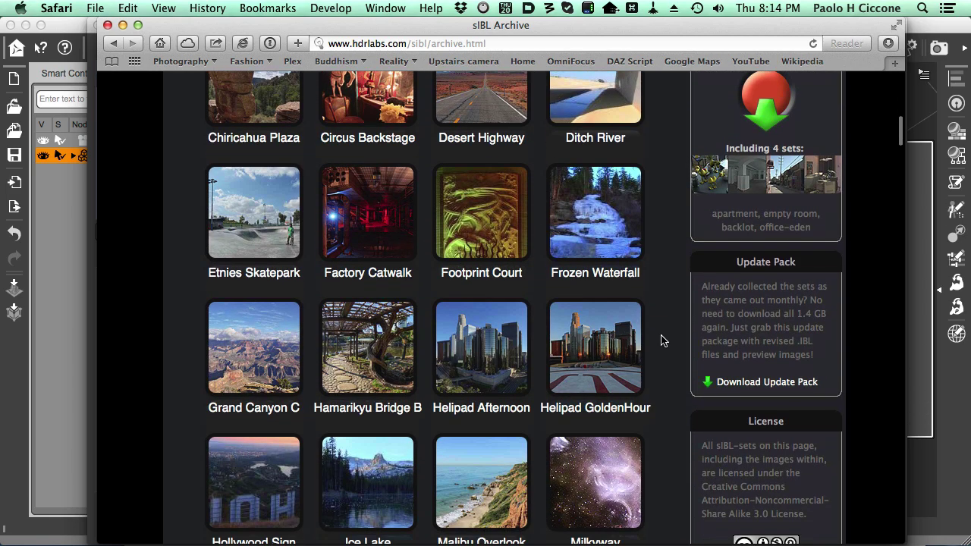
mouse_move(596, 365)
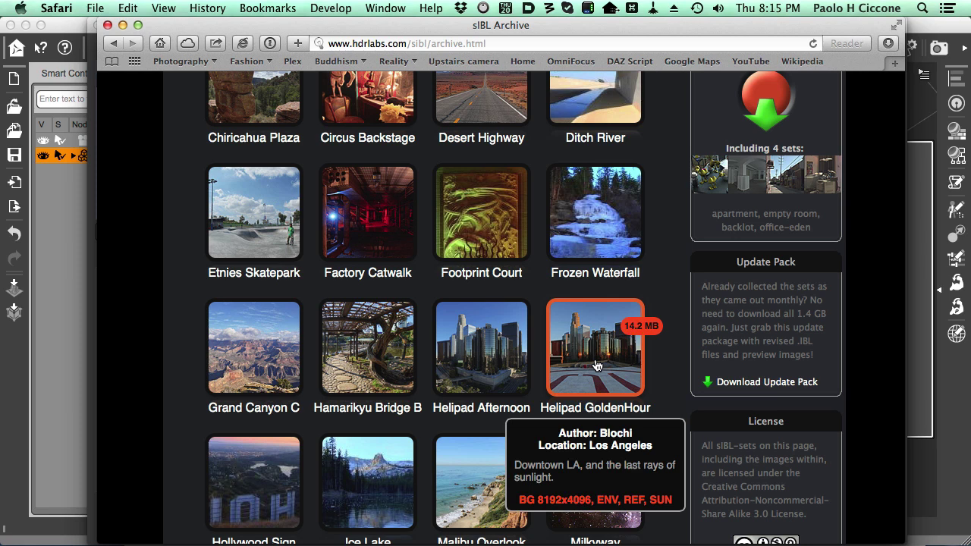
- Extract Helipad_GoldenHour.zip in the IBL folder, expand the new folder and delete the zip
key("super+Tab")
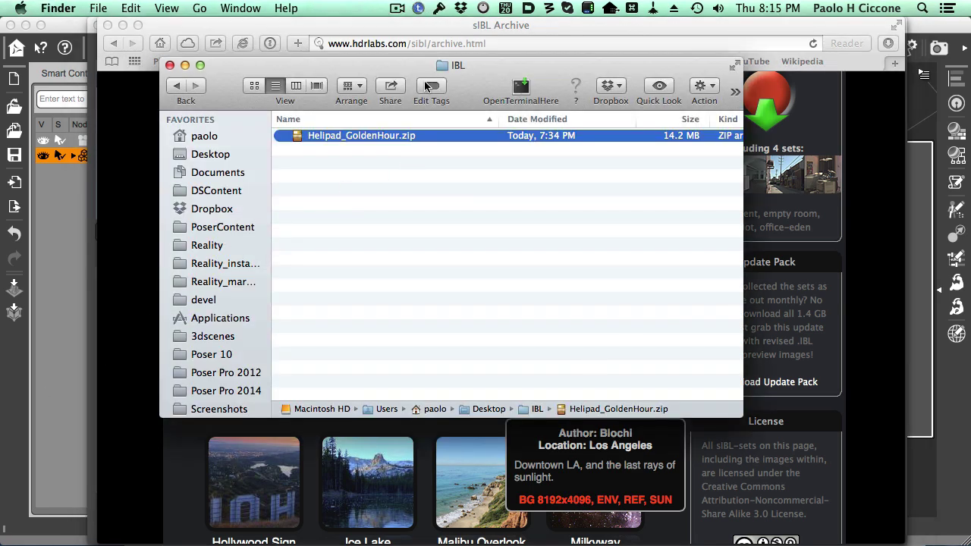
left_click_drag(471, 82, 453, 73)
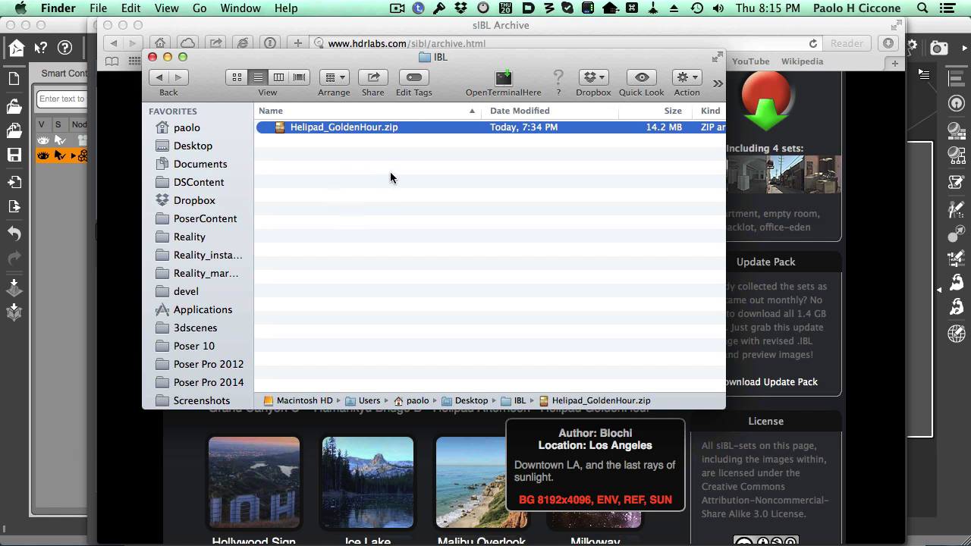
double_click(279, 129)
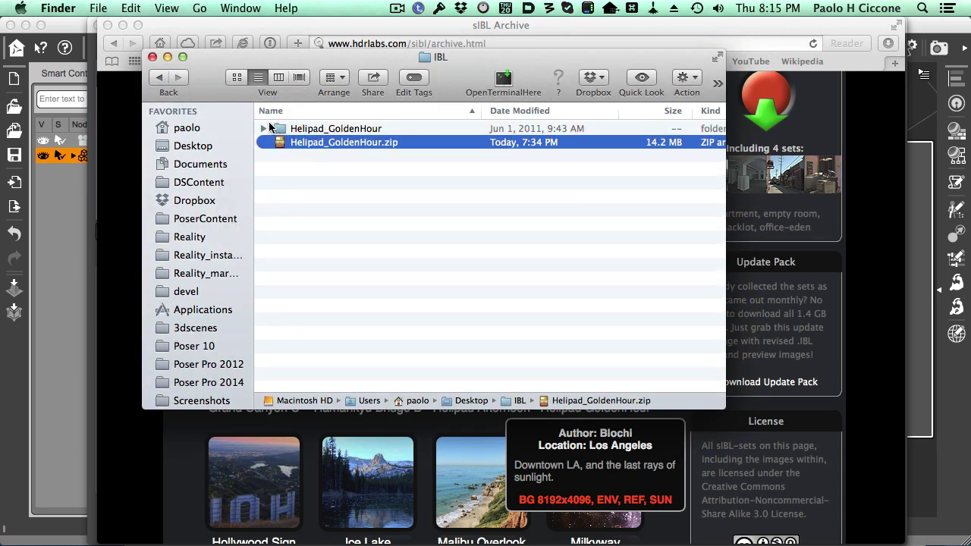
left_click(265, 129)
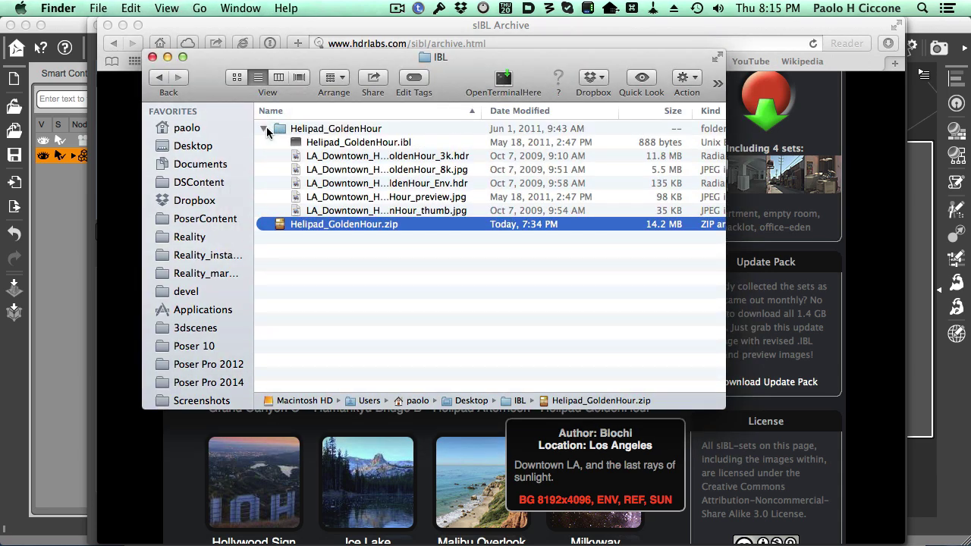
left_click(320, 242)
left_click(315, 224)
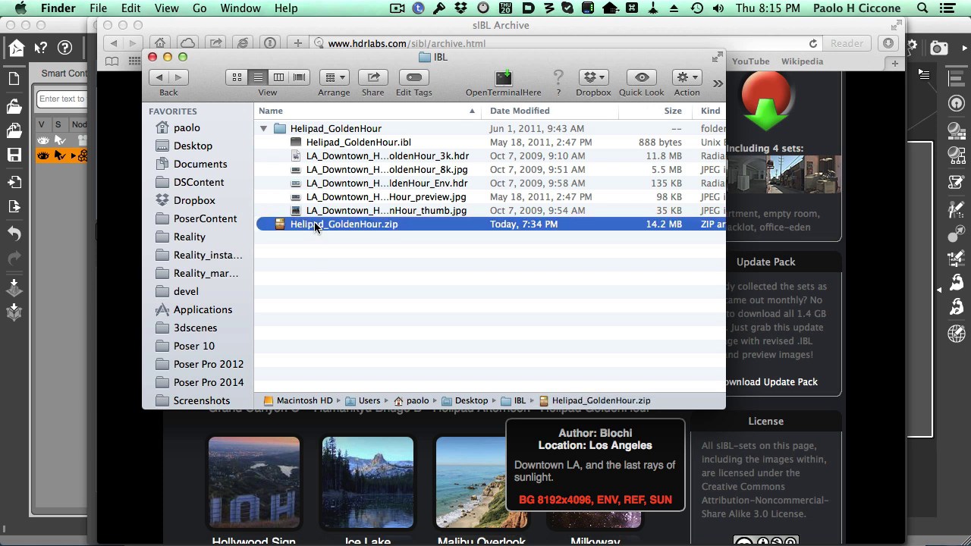
key("super+BackSpace")
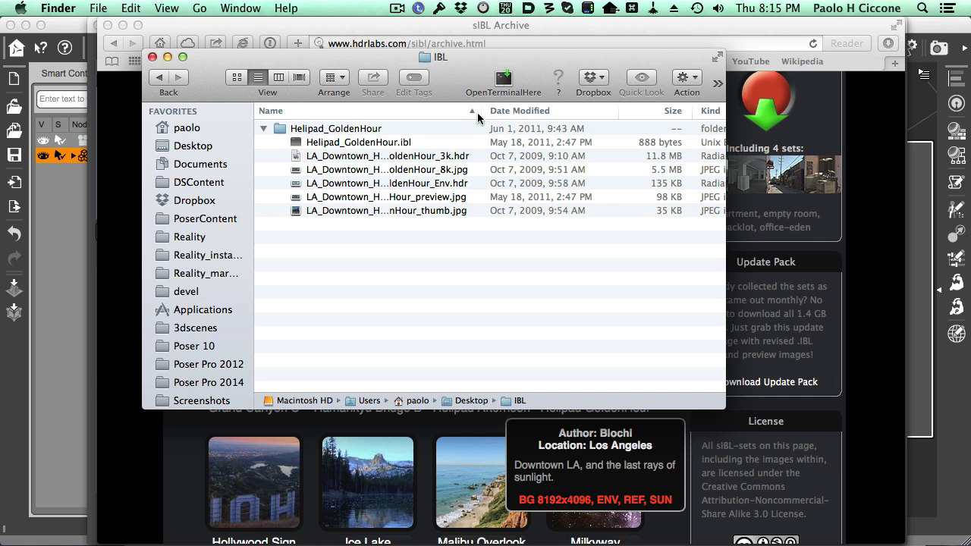
- Widen the Name column to show the full .ibl, .hdr and .jpg file names
left_click_drag(478, 113, 510, 113)
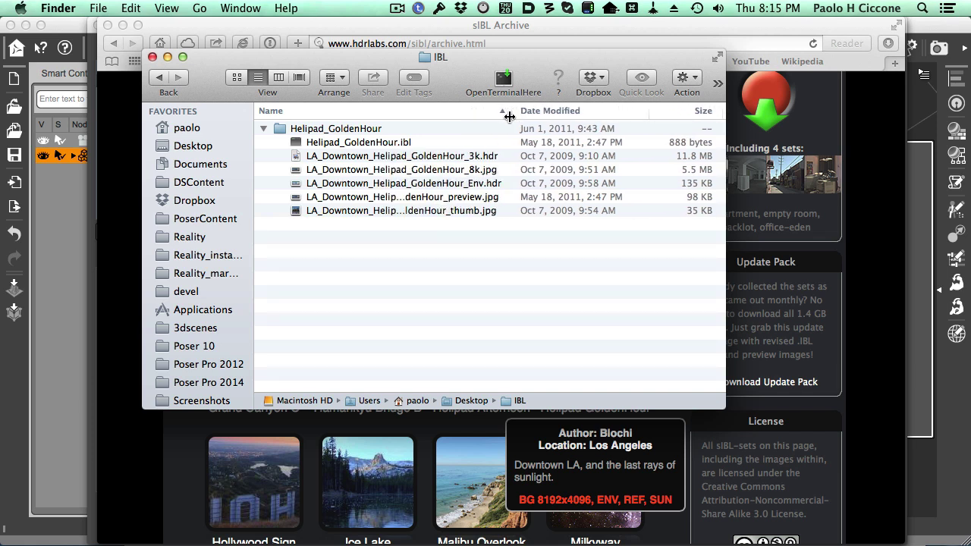
left_click(444, 157)
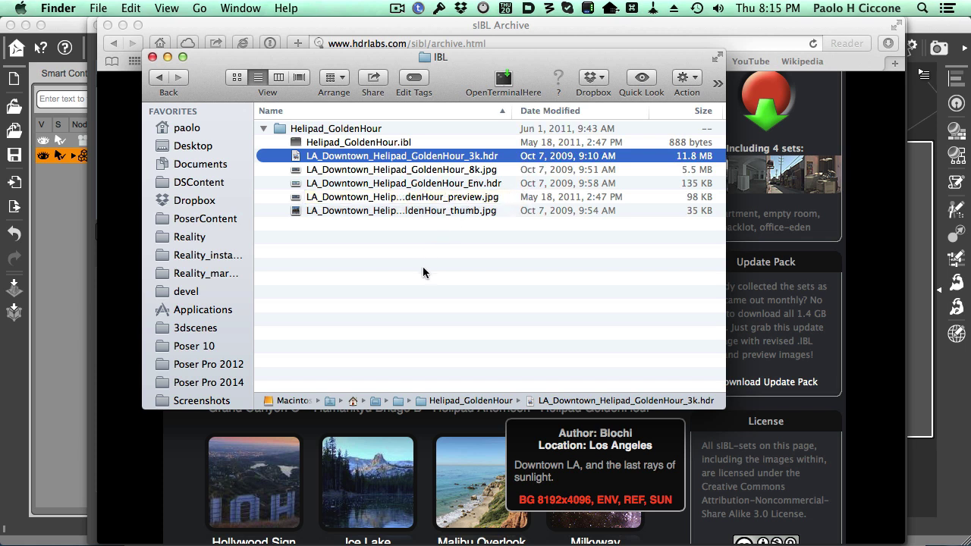
left_click(408, 283)
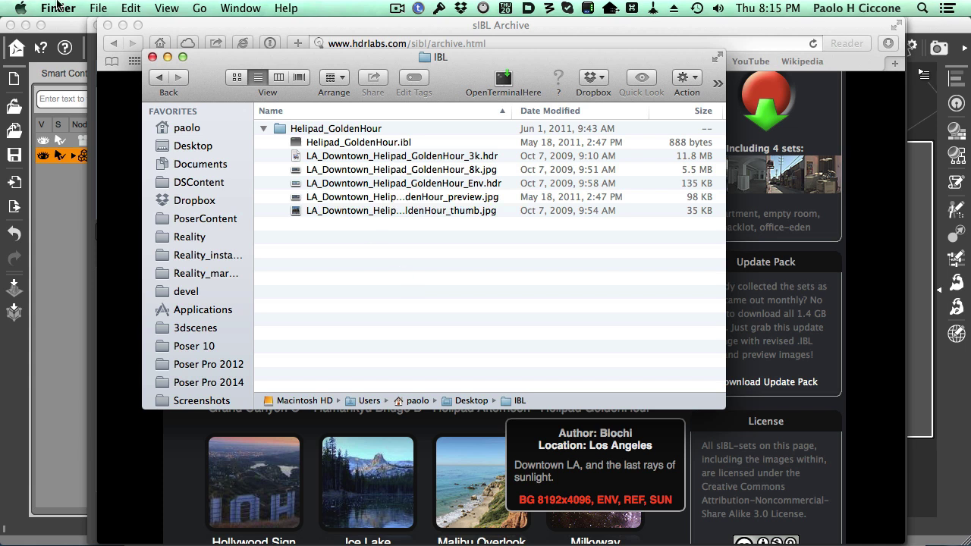
- Bring the DAZ Studio window with the Vanguard scene in front of Finder
left_click(64, 29)
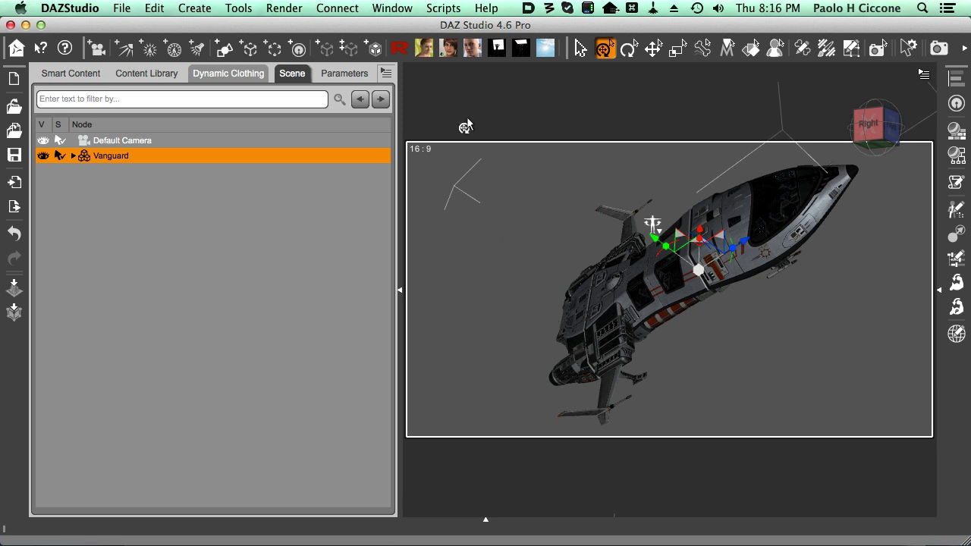
- Open the Reality editor on its Lights page and focus the empty IBL file field
left_click(400, 50)
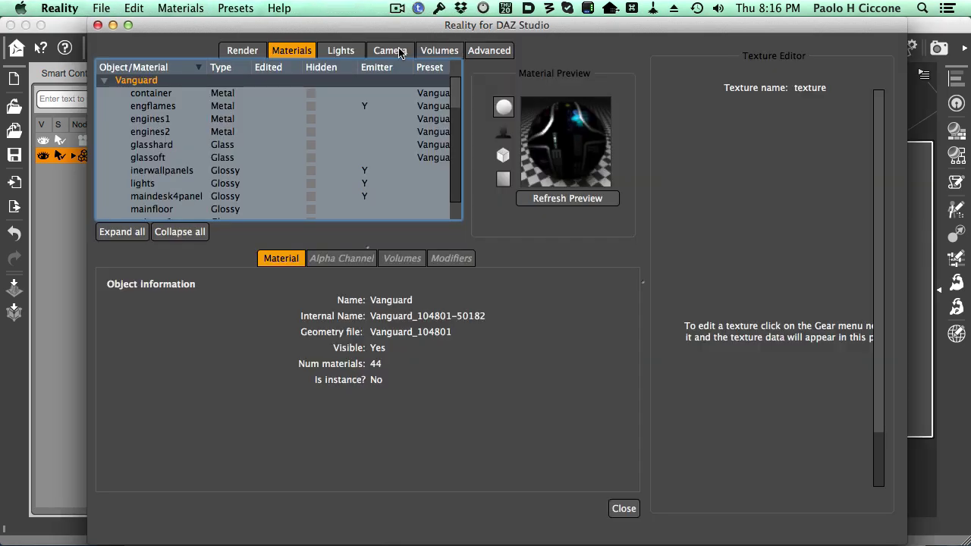
left_click(339, 53)
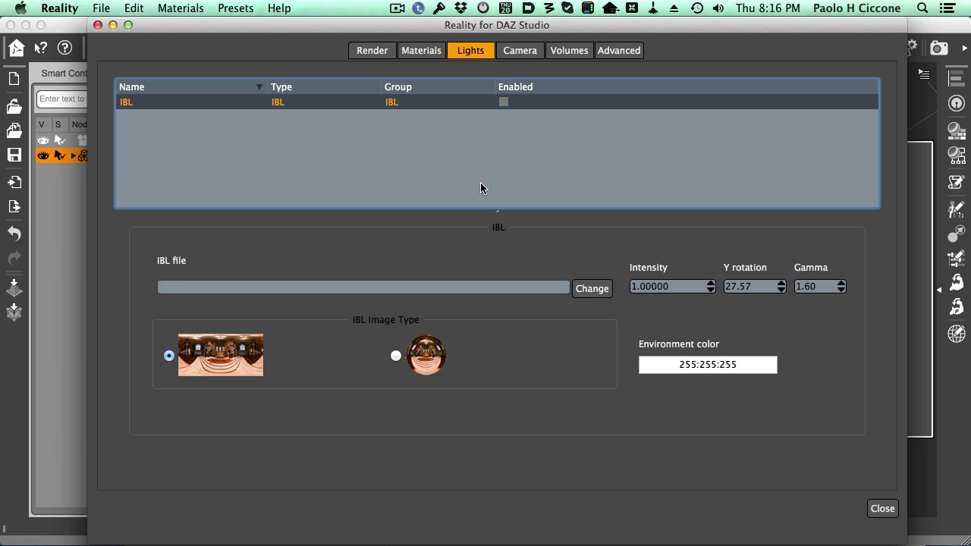
left_click(239, 286)
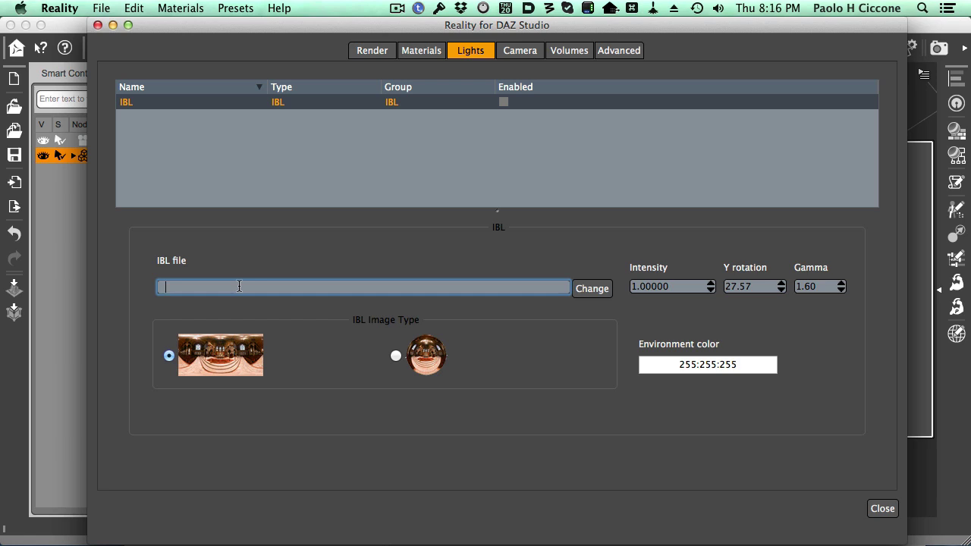
- Load Helipad_GoldenHour.ibl from the Desktop IBL folder as the IBL light's file
left_click(590, 289)
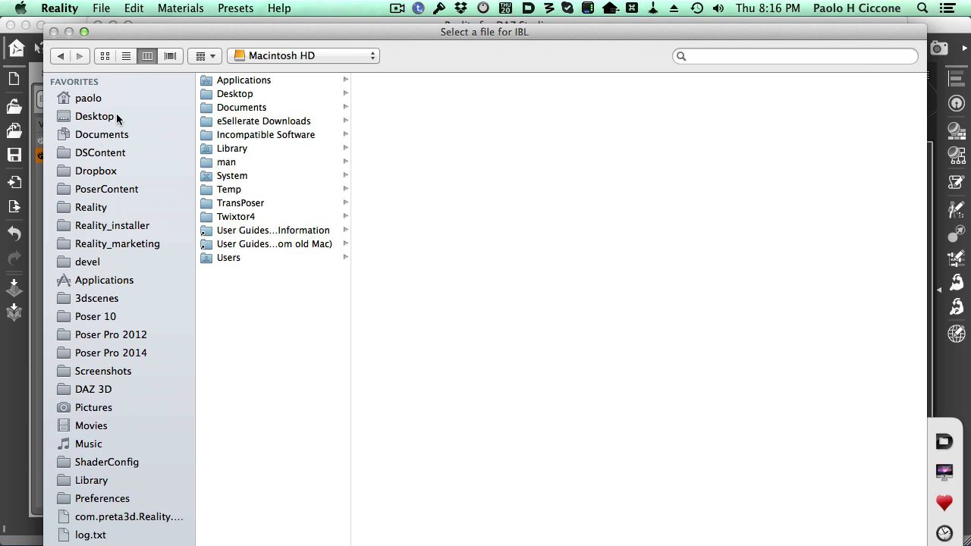
left_click(98, 112)
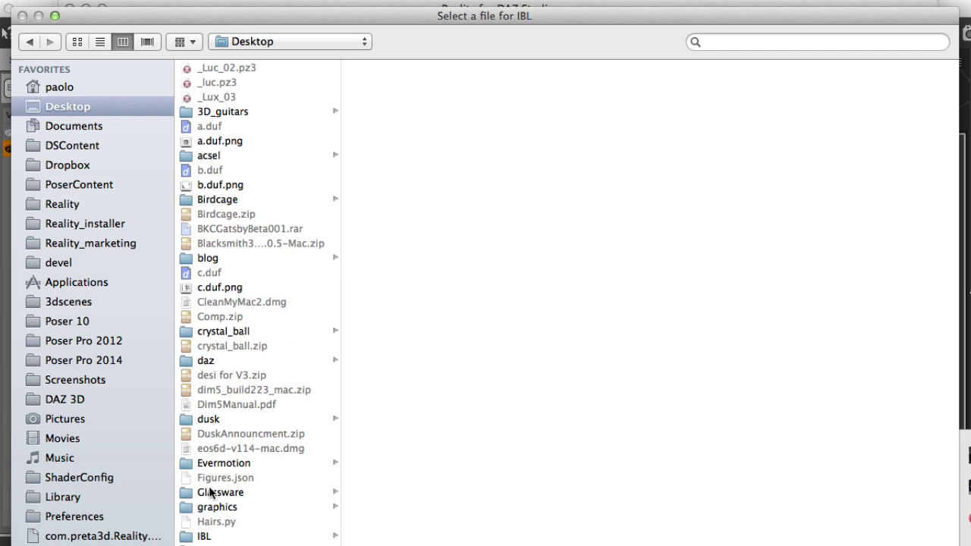
left_click(199, 536)
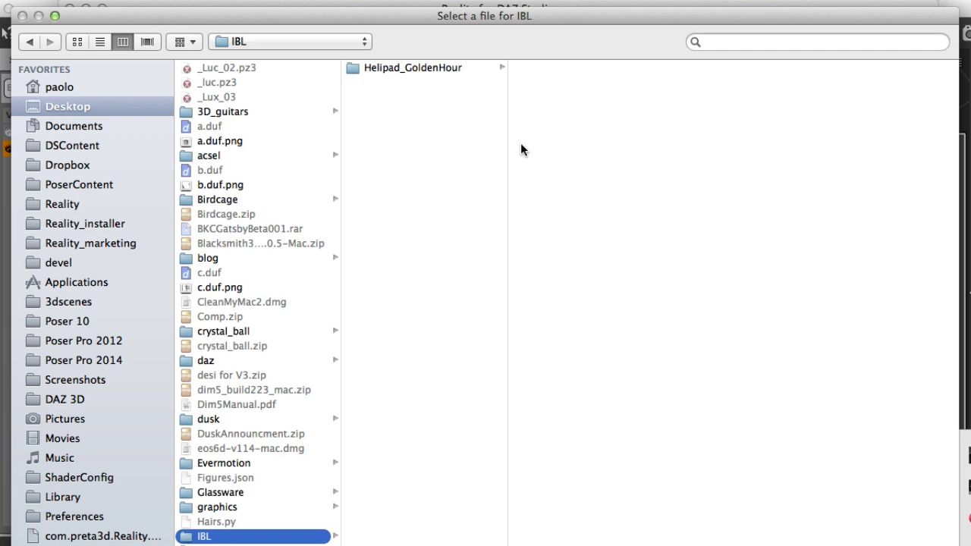
left_click(392, 67)
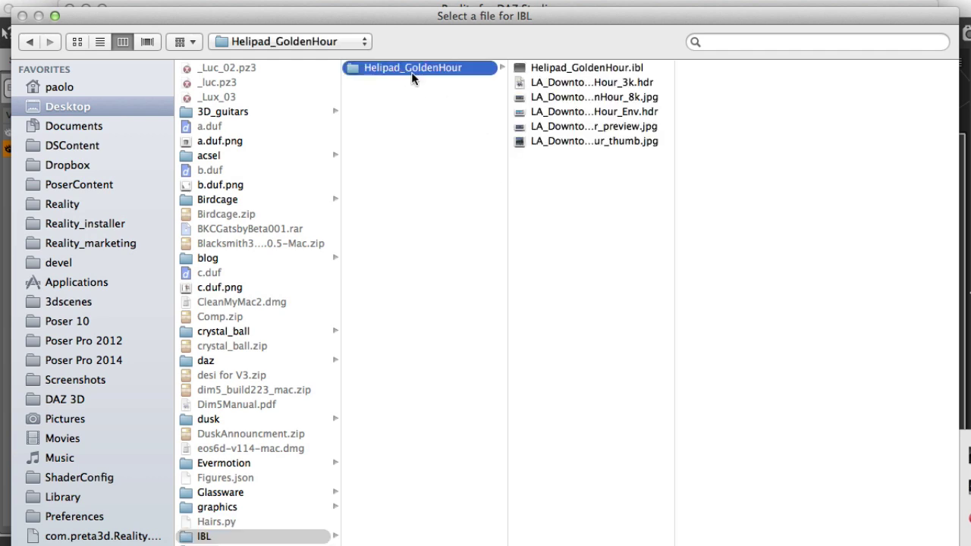
left_click(599, 69)
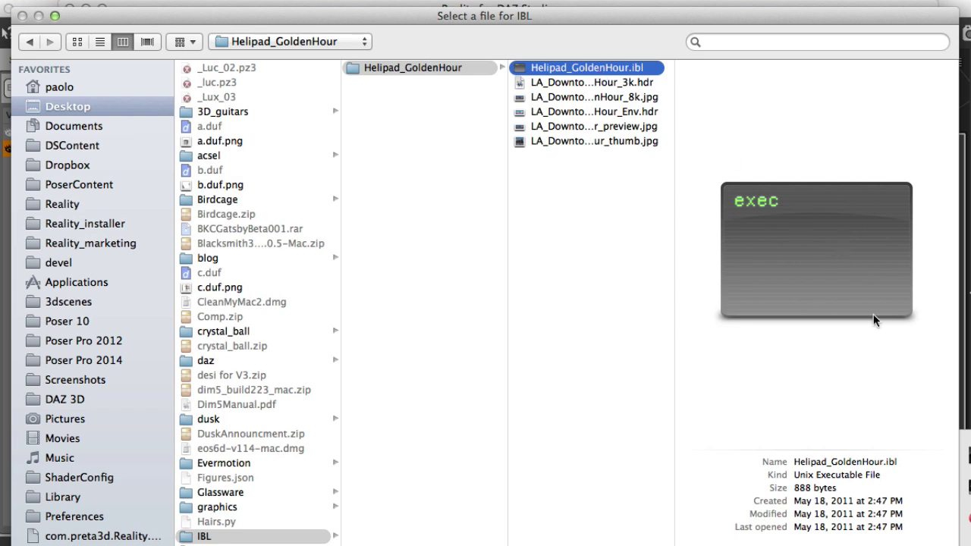
key("Return")
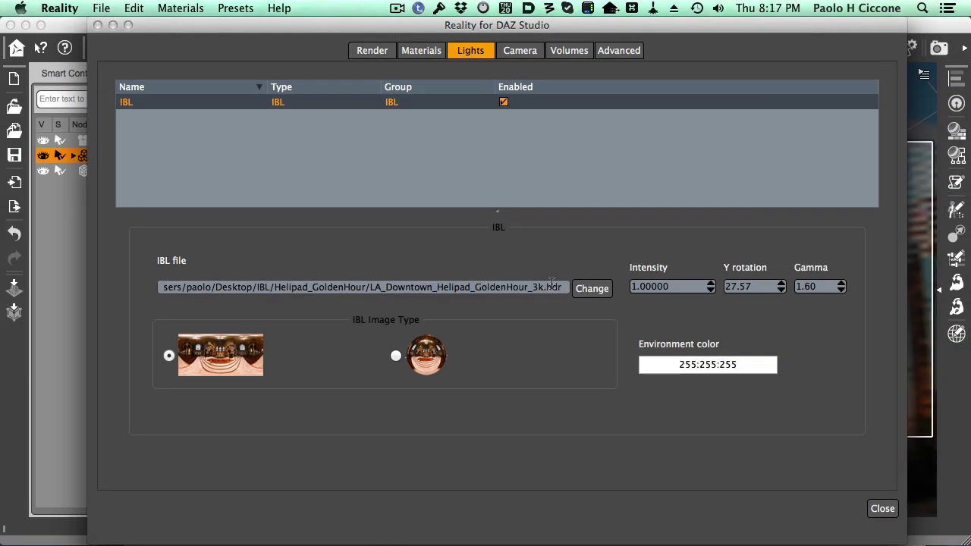
- Review the IBL file and gamma 1.60 settings, then return to the DAZ Studio scene
left_click(551, 287)
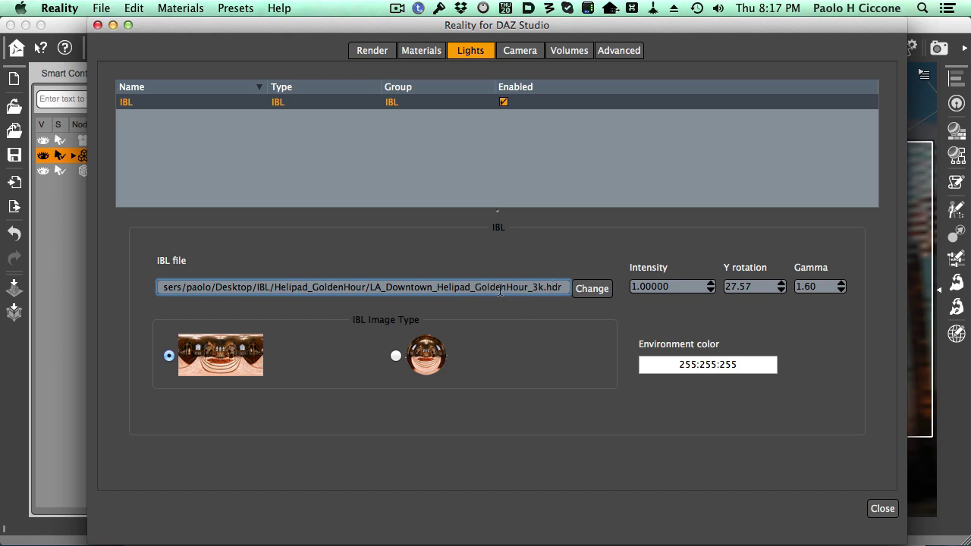
left_click(815, 288)
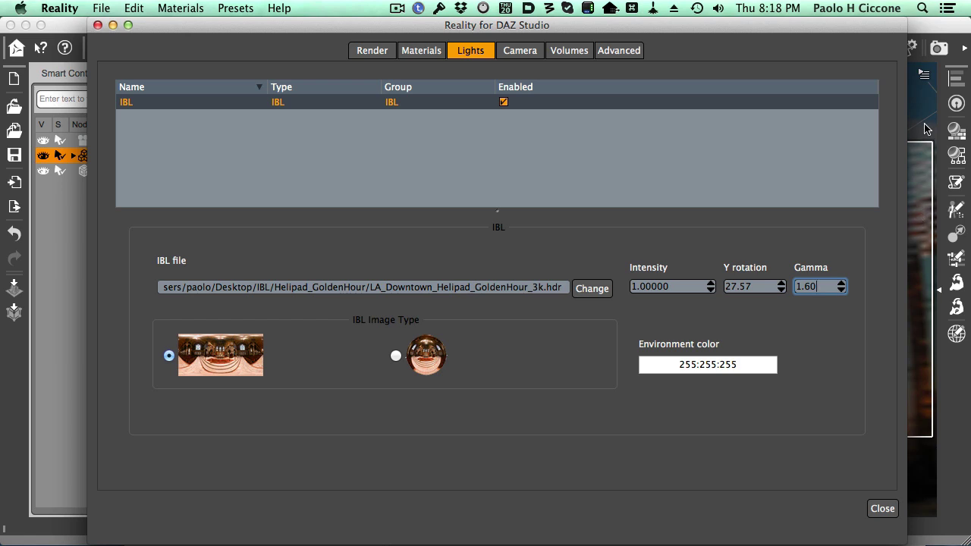
left_click(923, 30)
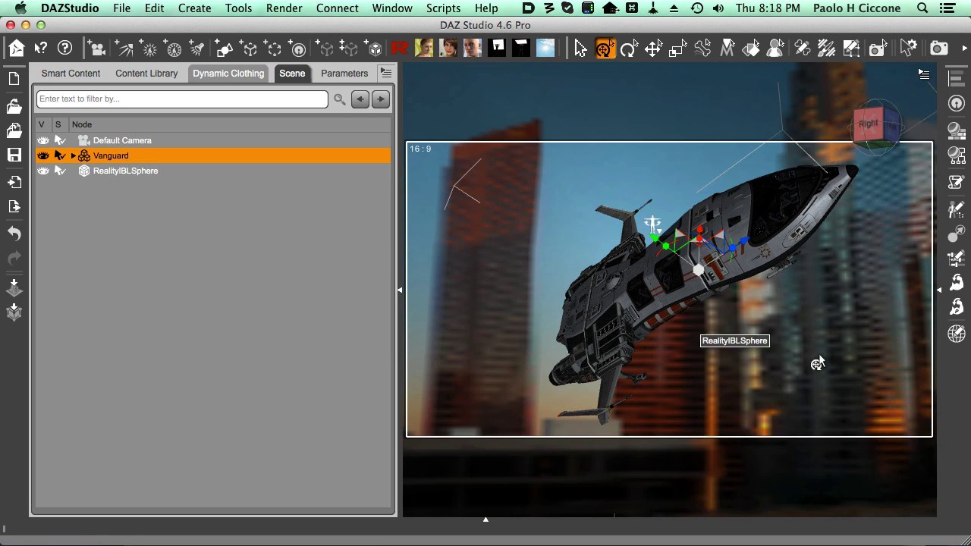
- Select the RealityIBLSphere node in the Scene tab
left_click(779, 360)
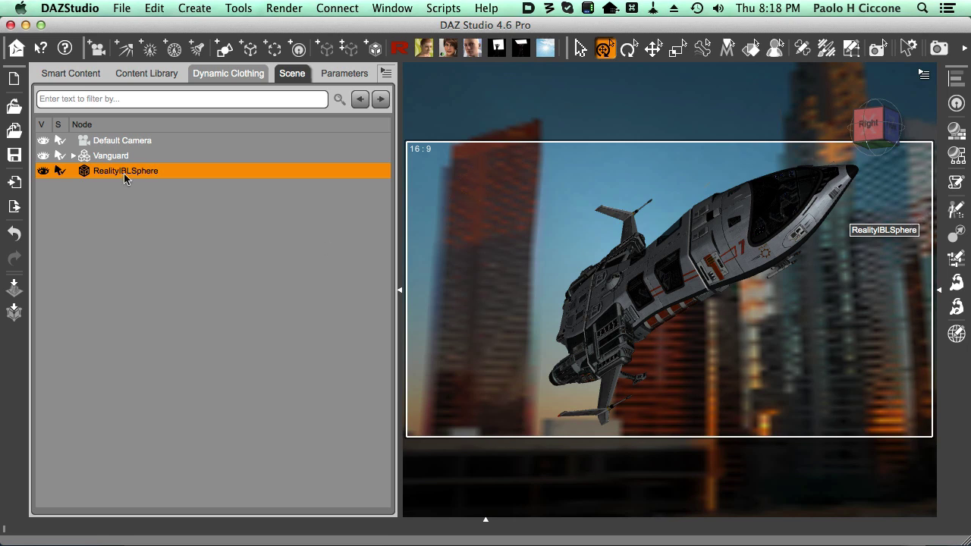
- Set the RealityIBLSphere's Y Rotate to -1.04 so downtown towers sit behind the Vanguard
left_click(333, 74)
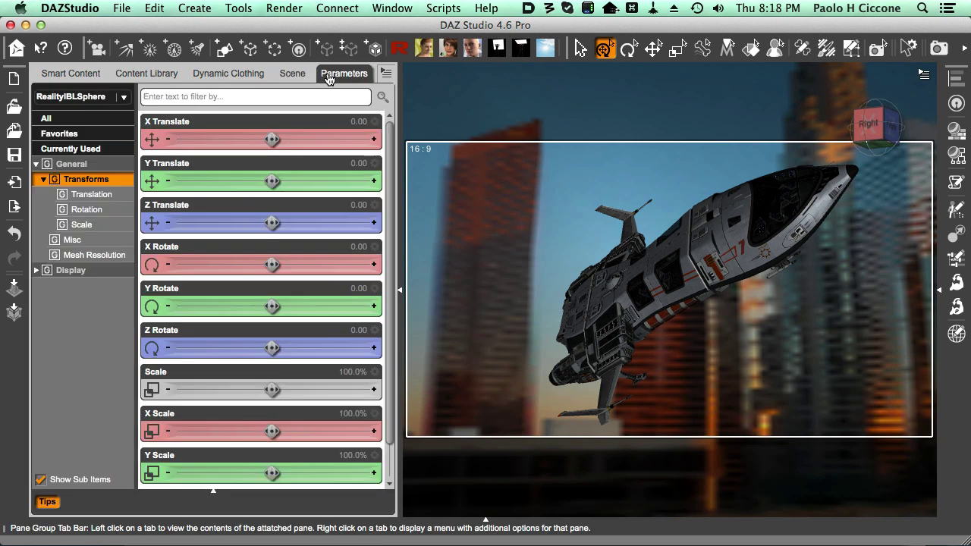
left_click(90, 210)
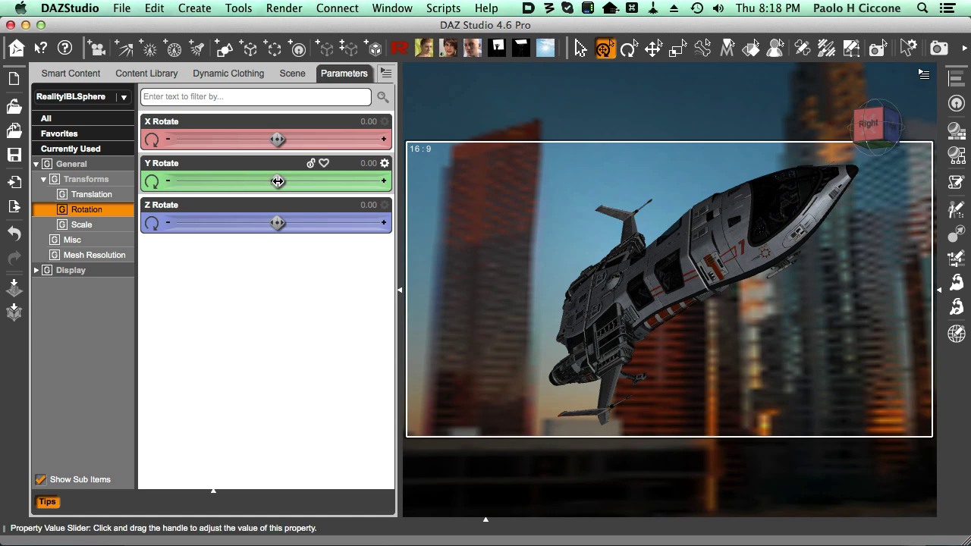
left_click_drag(277, 180, 373, 181)
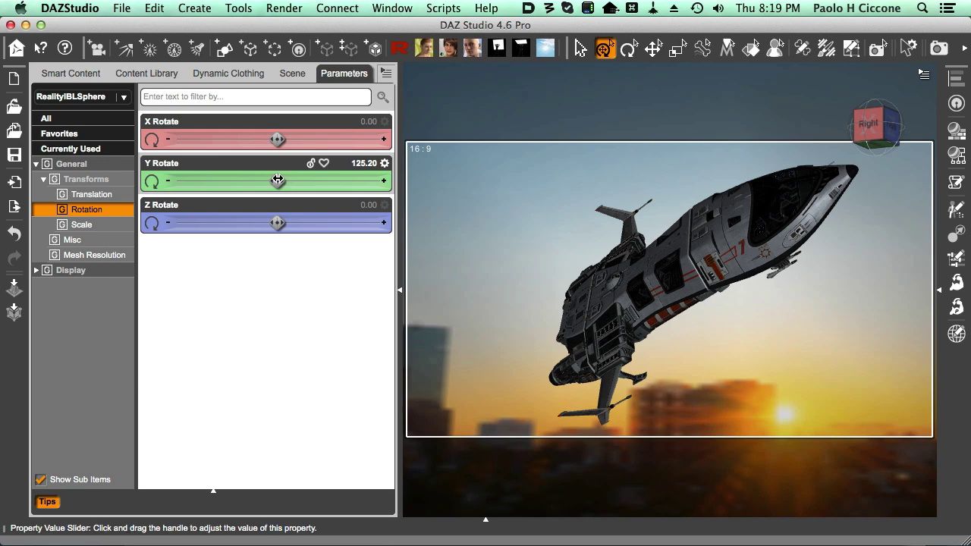
left_click_drag(278, 181, 228, 182)
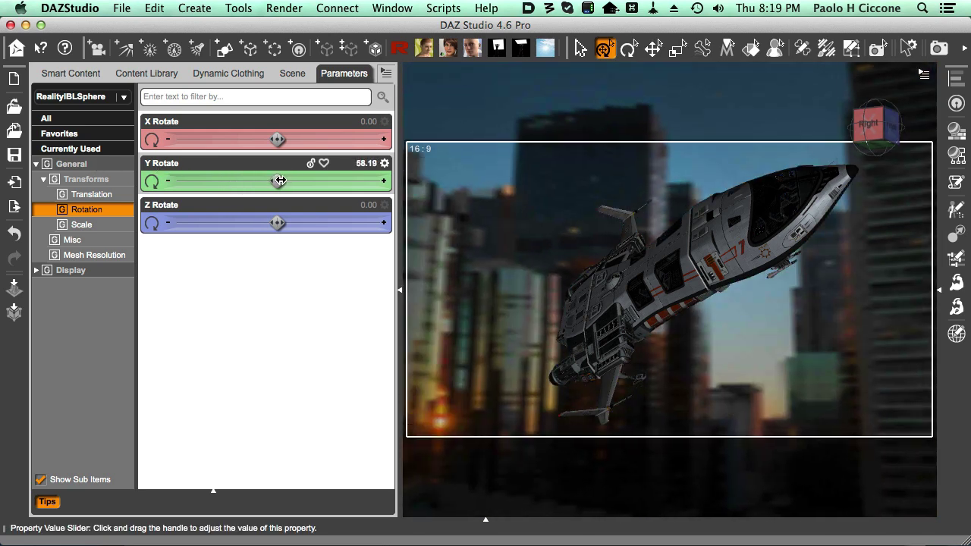
left_click_drag(237, 181, 277, 180)
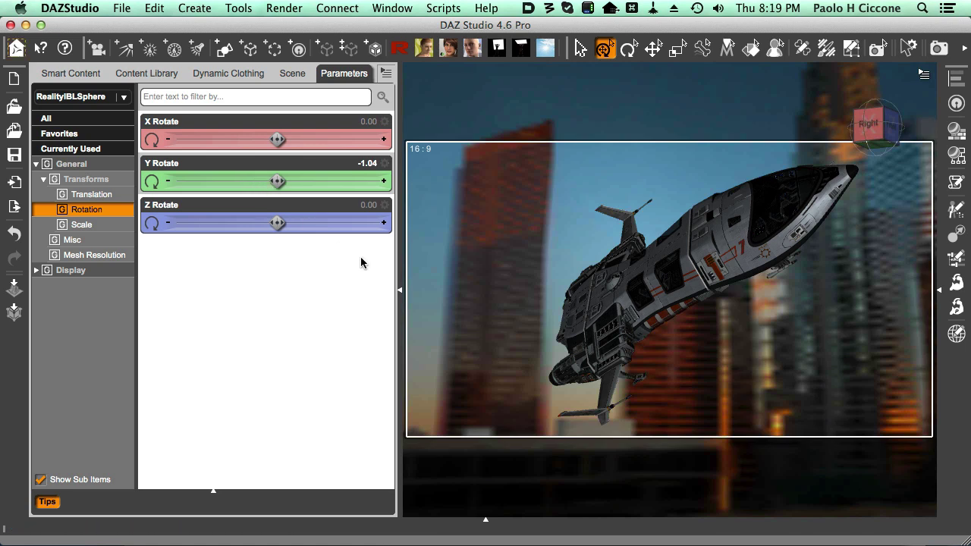
- Export the scene from Reality's Render tab to LuxRender as reality_scene.lxs
left_click(402, 48)
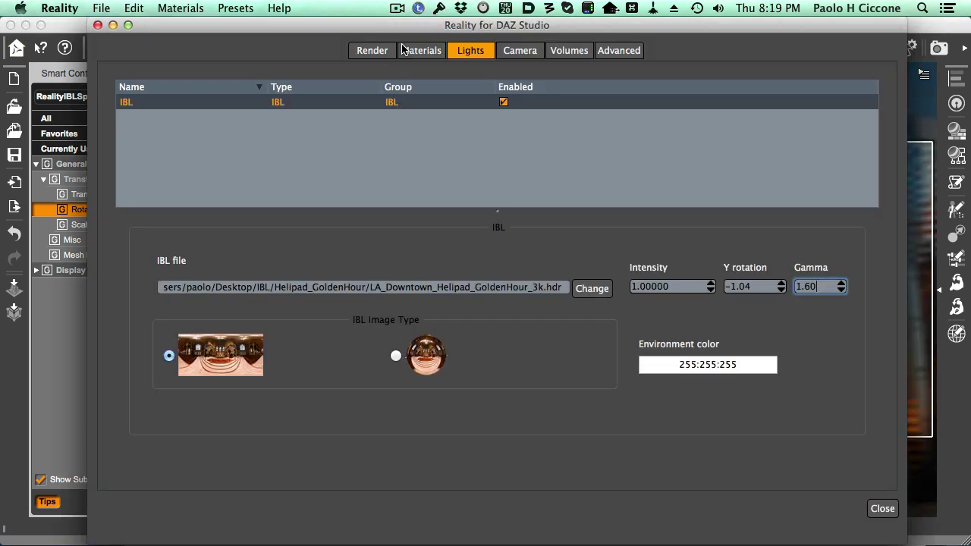
left_click(384, 54)
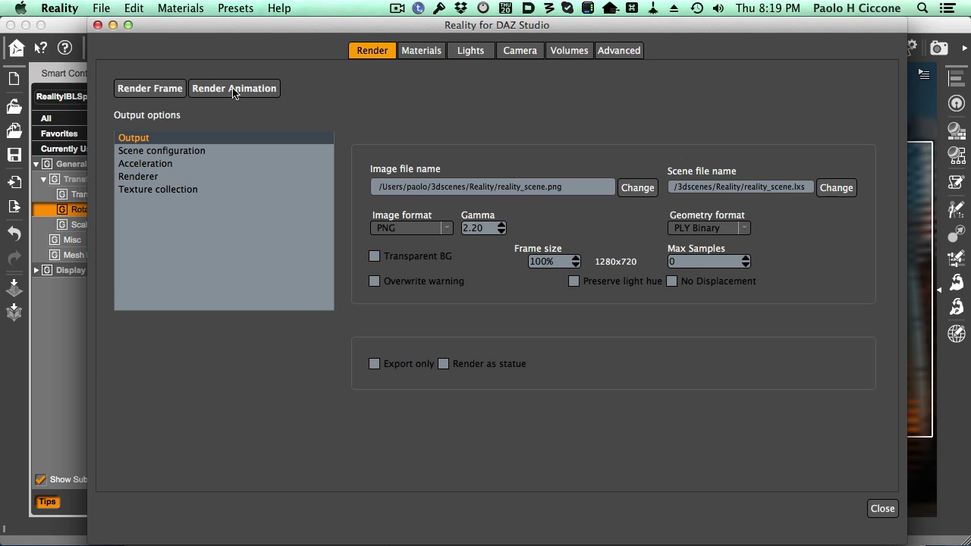
left_click(162, 92)
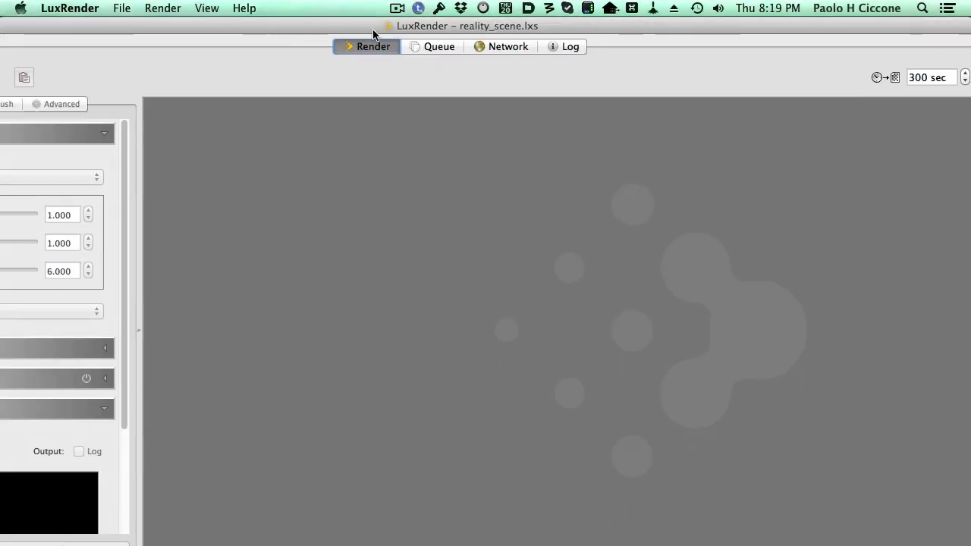
- Maximize LuxRender, fit the 1280 x 720 render in view and reapply tone mapping as it refines
left_click_drag(272, 26, 530, 20)
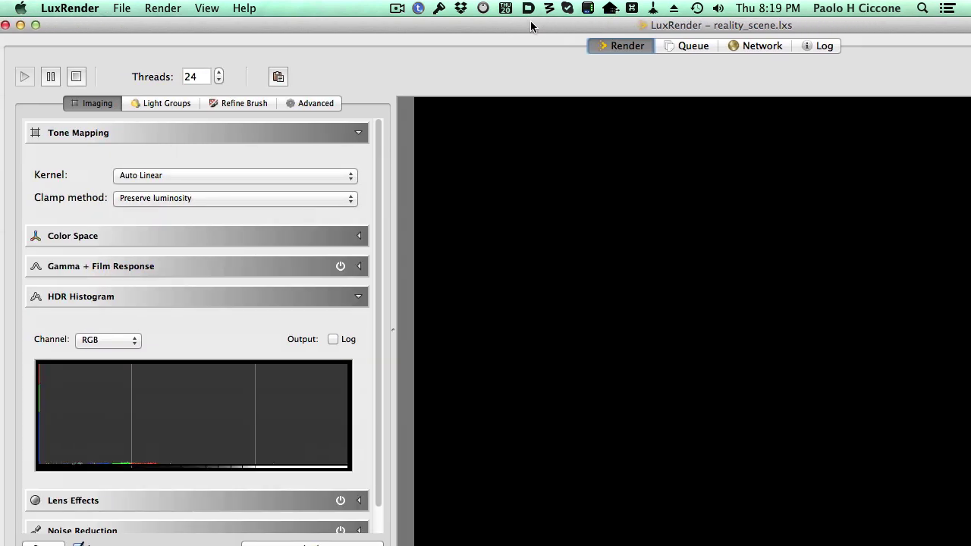
left_click(35, 25)
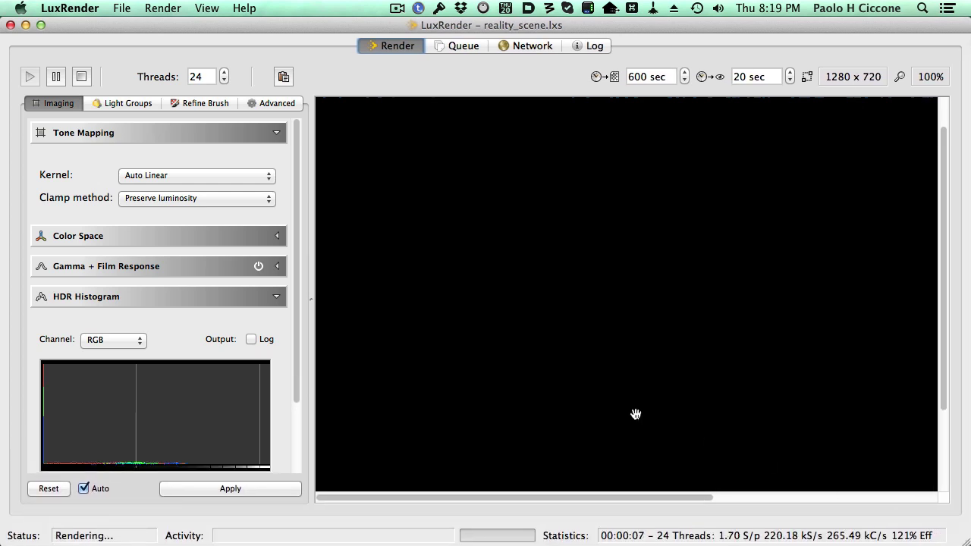
left_click(241, 489)
middle_click(530, 373)
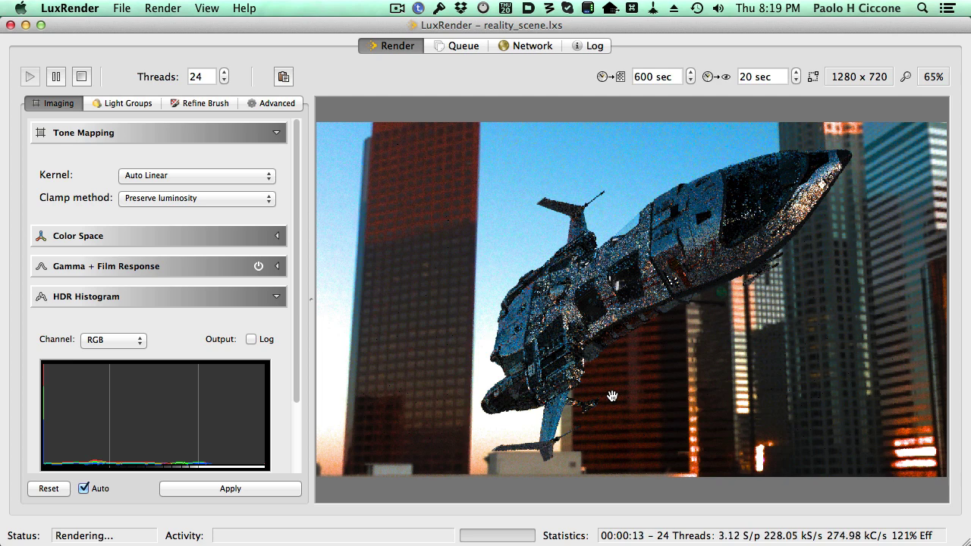
left_click(252, 487)
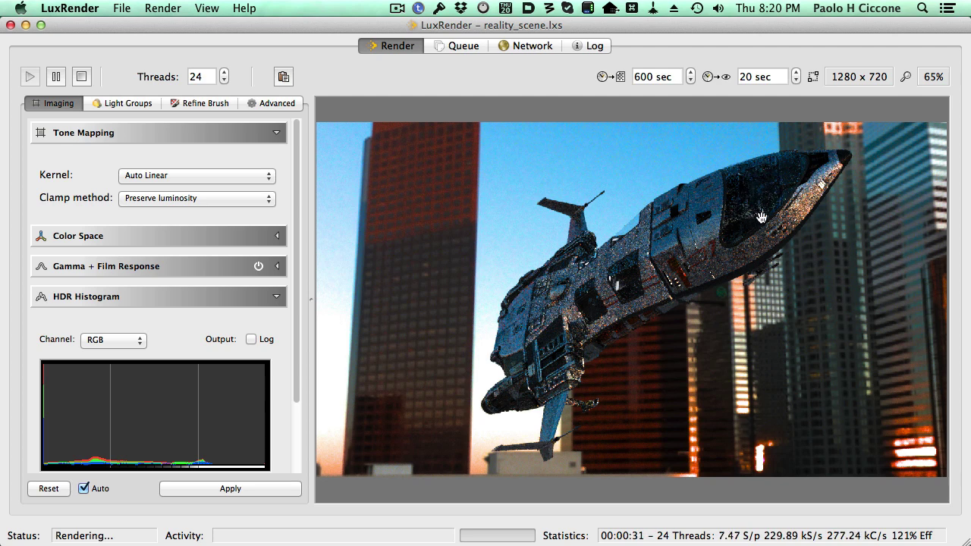
left_click(276, 488)
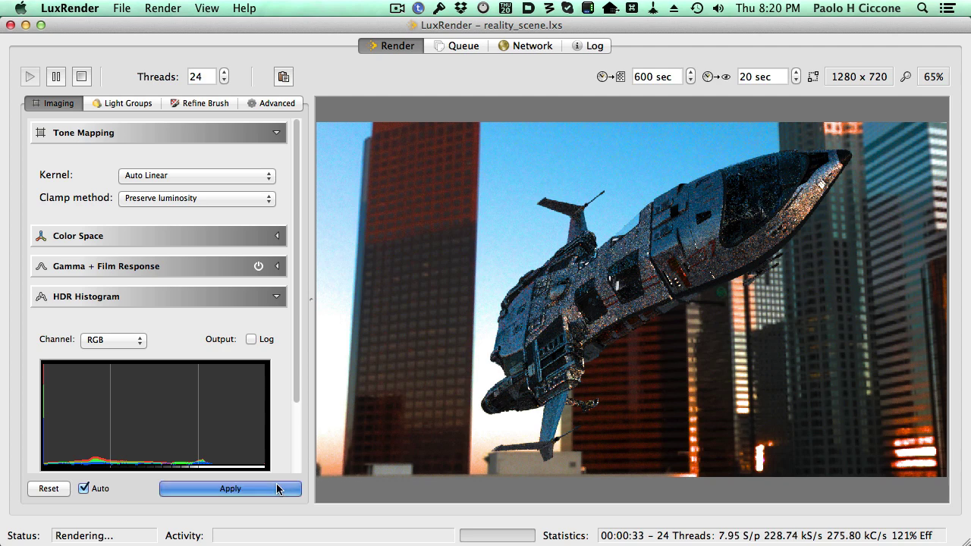